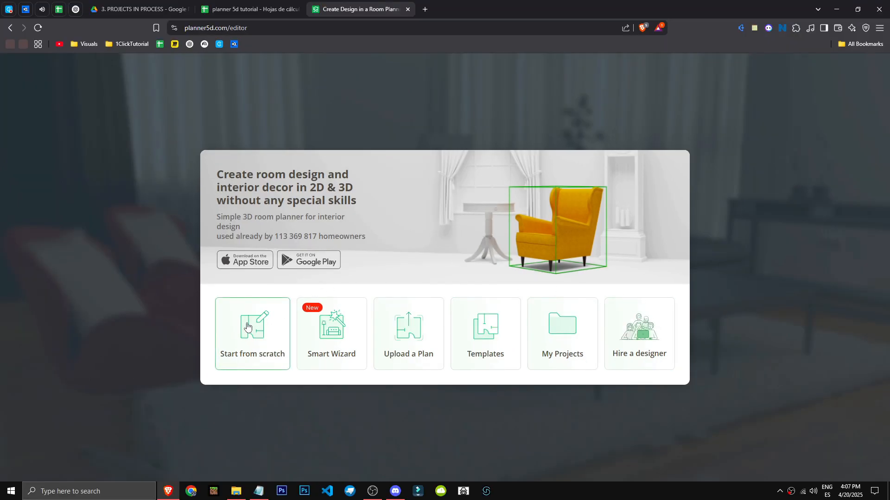
# - Start a project from scratch and widen the default square room to about 7.27 m by moving its right wall
pyautogui.click(247, 326)
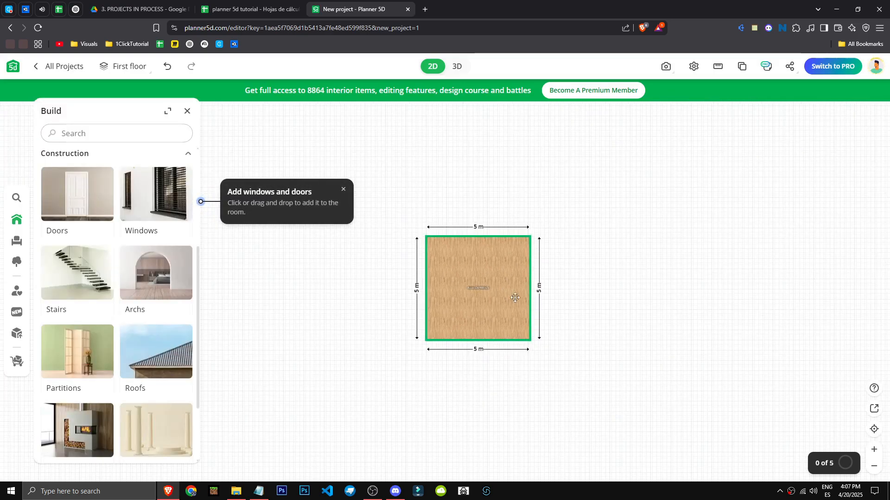
pyautogui.moveTo(562, 281); pyautogui.dragTo(665, 300)
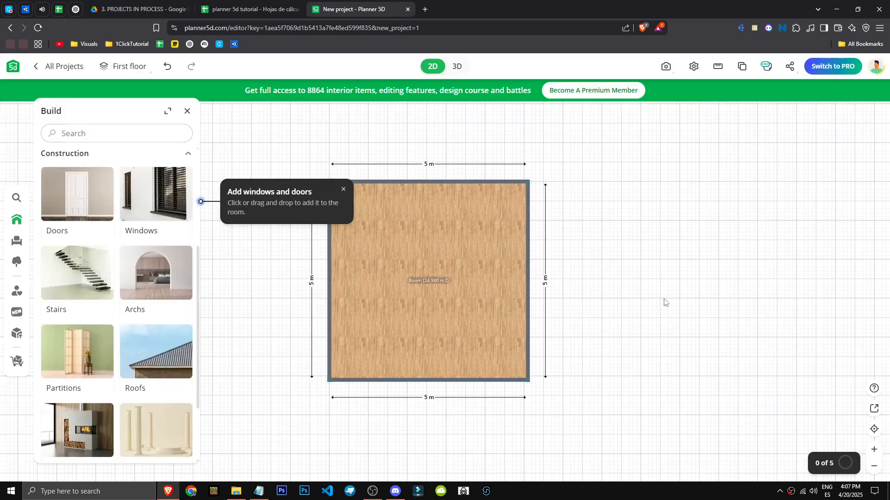
pyautogui.scroll(-4, 660, 296)
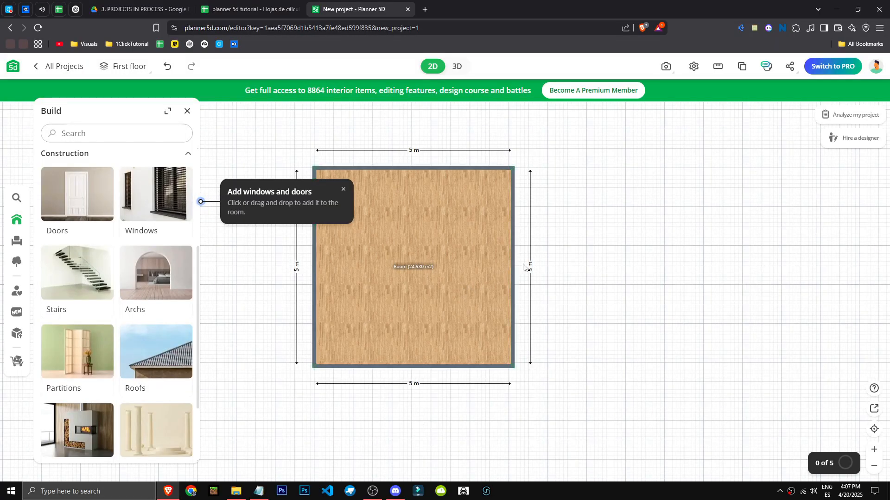
pyautogui.moveTo(515, 267); pyautogui.dragTo(624, 302)
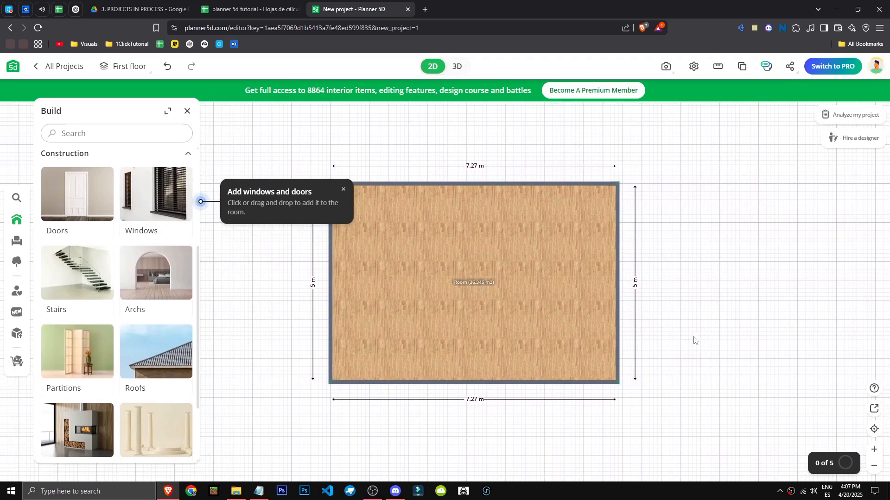
pyautogui.scroll(-2, 693, 341)
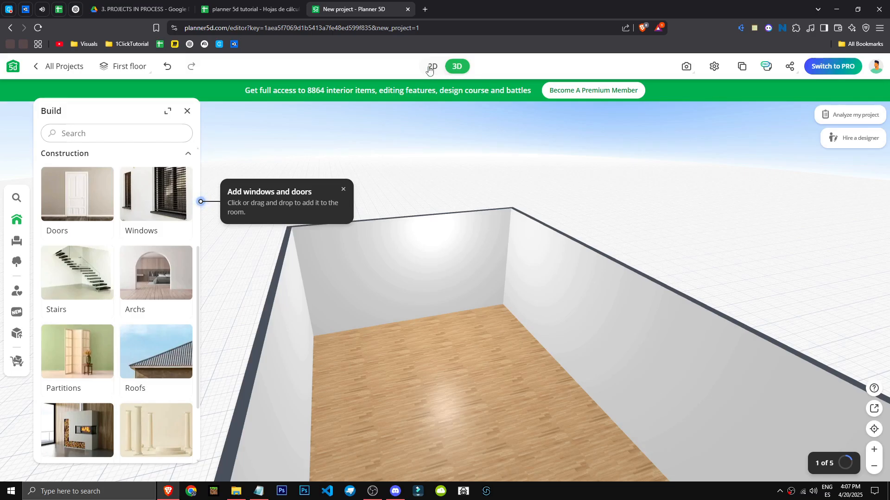
# - Inspect the resized room in 3D and return to the 2D floor plan
pyautogui.click(430, 67)
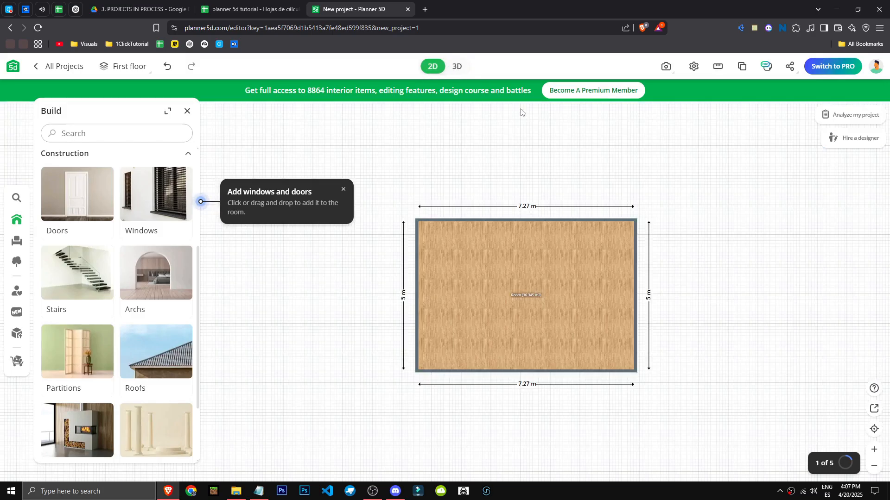
pyautogui.click(456, 67)
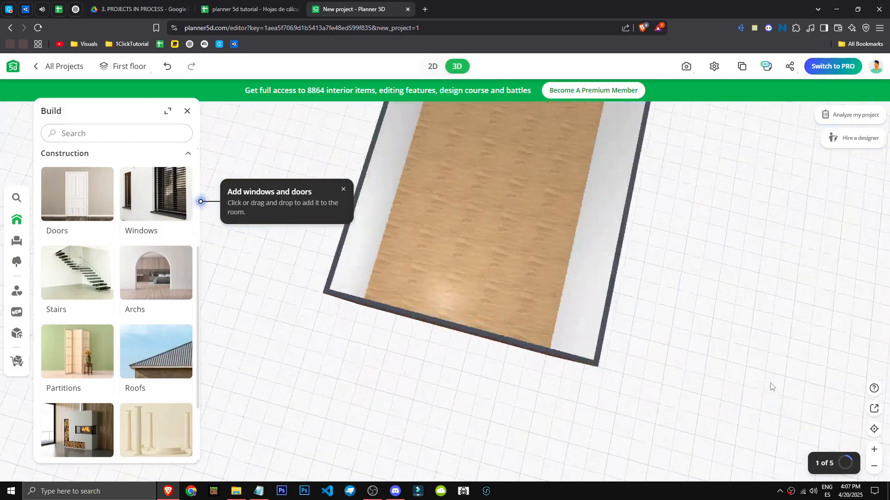
pyautogui.click(433, 66)
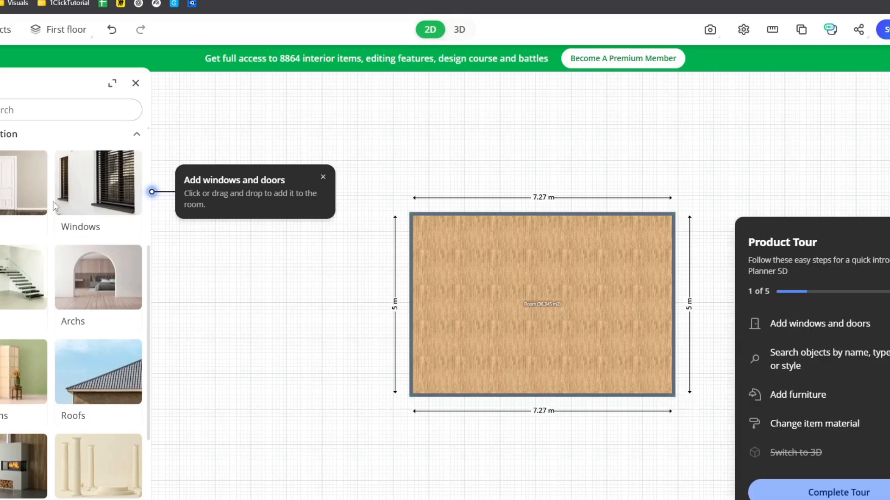
# - Place the dark-framed two-panel window from the Windows catalog on the left portion of the room's upper wall
pyautogui.click(58, 204)
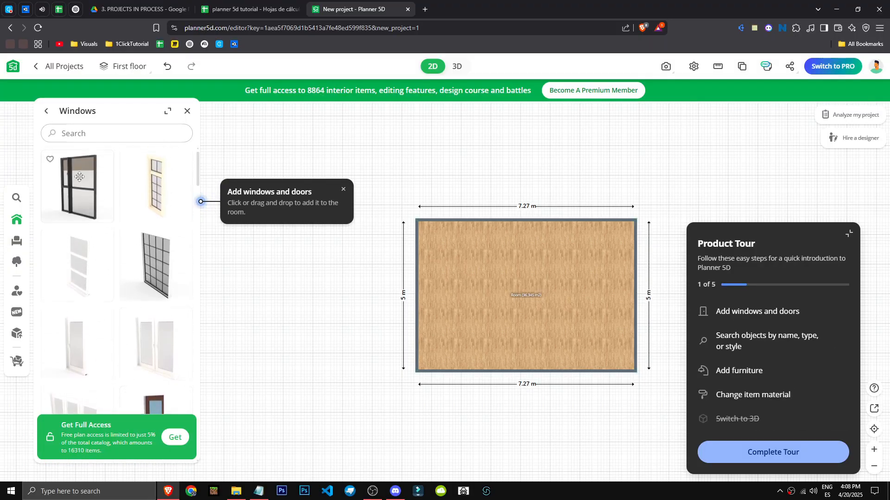
pyautogui.moveTo(80, 176); pyautogui.dragTo(447, 221)
pyautogui.click(423, 275)
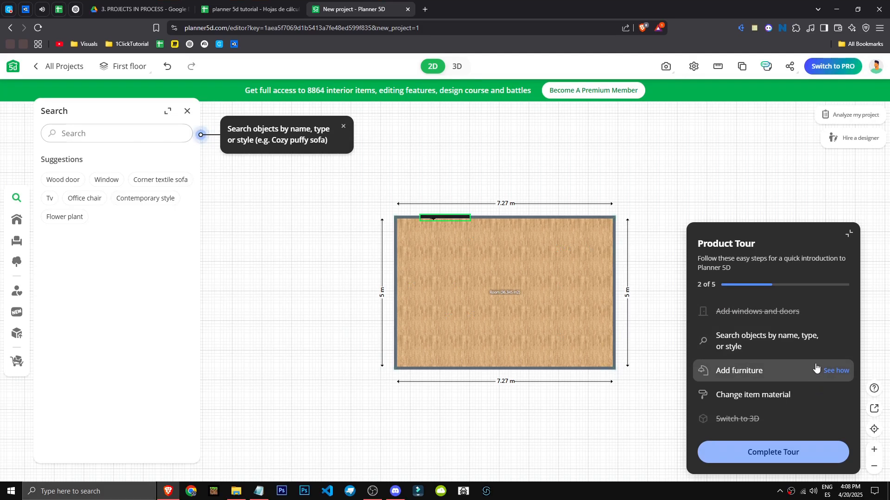
# - Add the dark wooden entry door with glass panels to the middle of the upper wall, beside the window
pyautogui.click(17, 220)
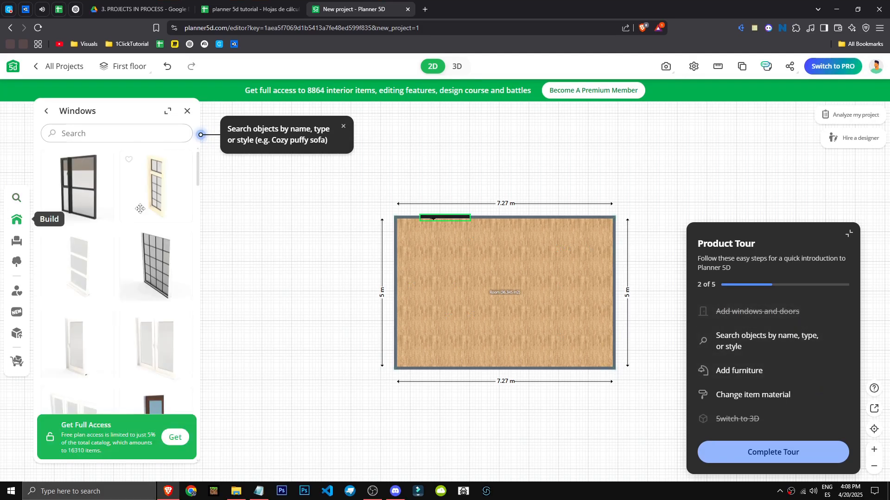
pyautogui.click(49, 112)
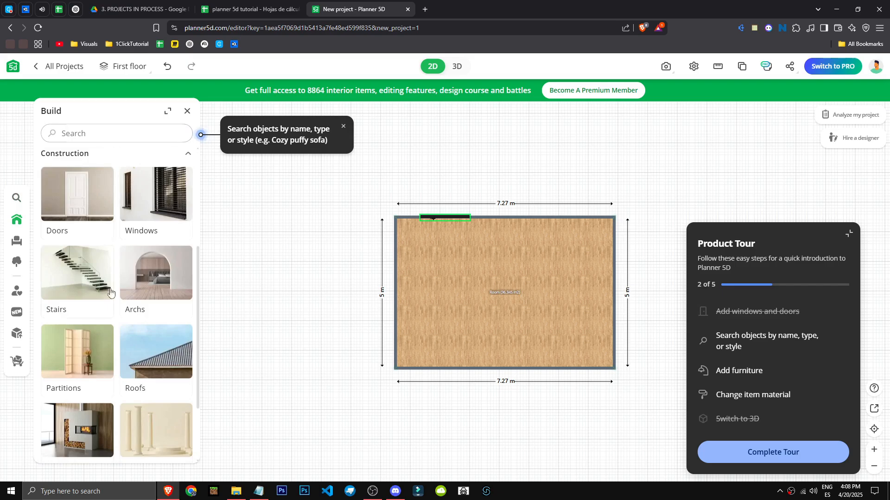
pyautogui.scroll(-1, 160, 293)
pyautogui.scroll(2, 163, 316)
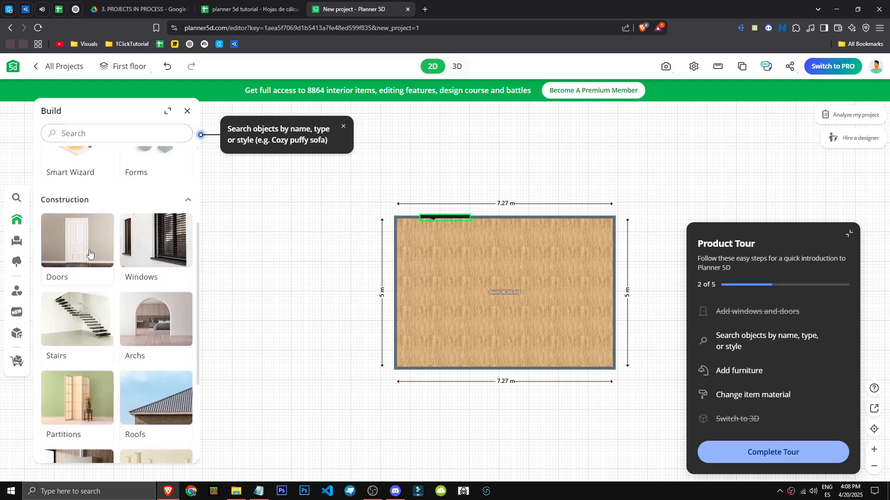
pyautogui.click(89, 253)
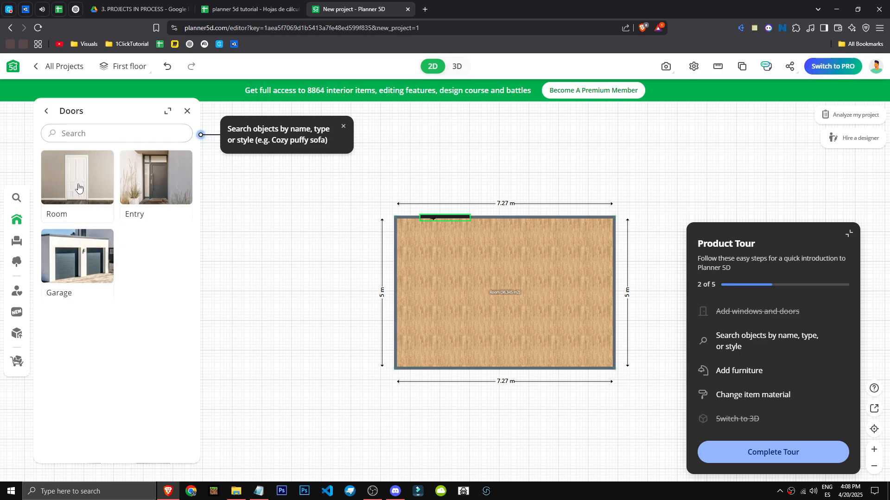
pyautogui.click(173, 192)
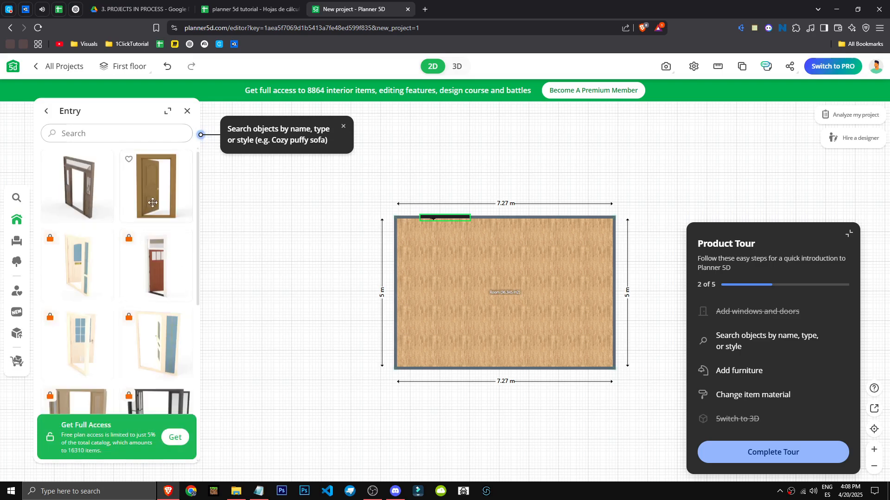
pyautogui.click(76, 202)
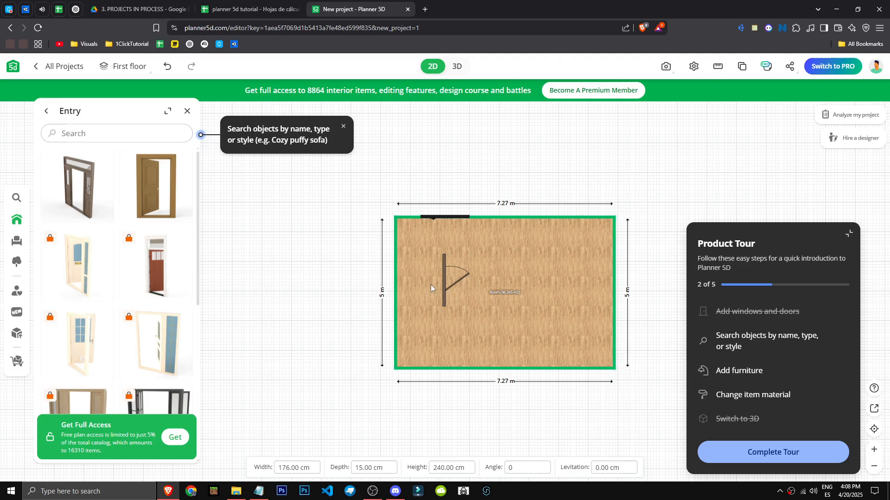
pyautogui.moveTo(445, 287); pyautogui.dragTo(440, 188)
pyautogui.click(437, 247)
pyautogui.click(446, 188)
pyautogui.click(502, 188)
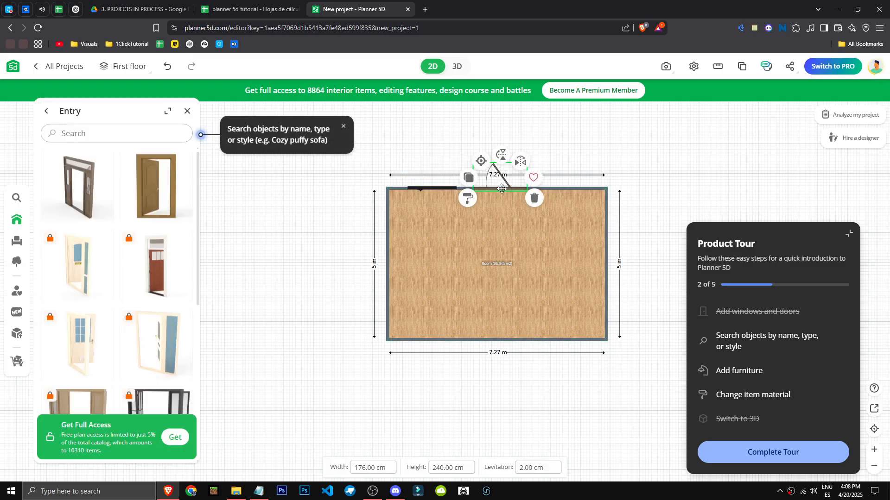
# - Flip the entry door horizontally and vertically so it opens into the room
pyautogui.click(520, 160)
pyautogui.click(506, 193)
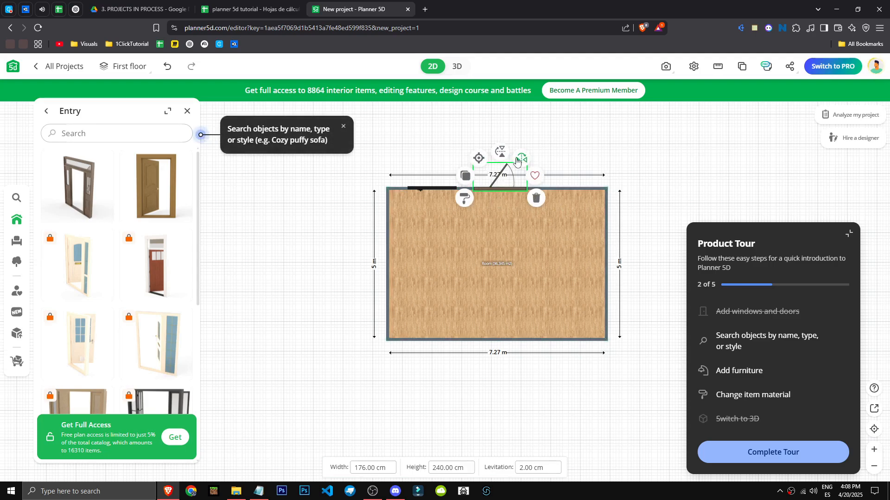
pyautogui.click(518, 161)
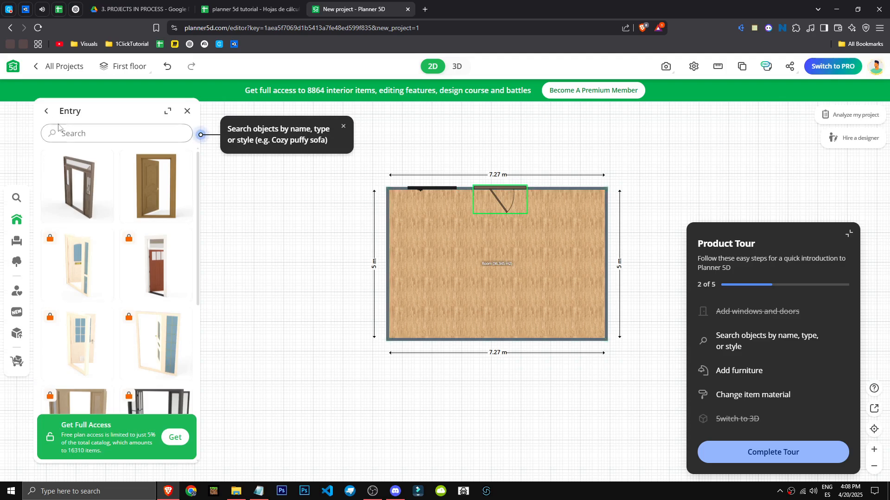
# - Place a second matching dark-framed window on the upper wall, on the other side of the entry door
pyautogui.click(46, 113)
pyautogui.click(46, 116)
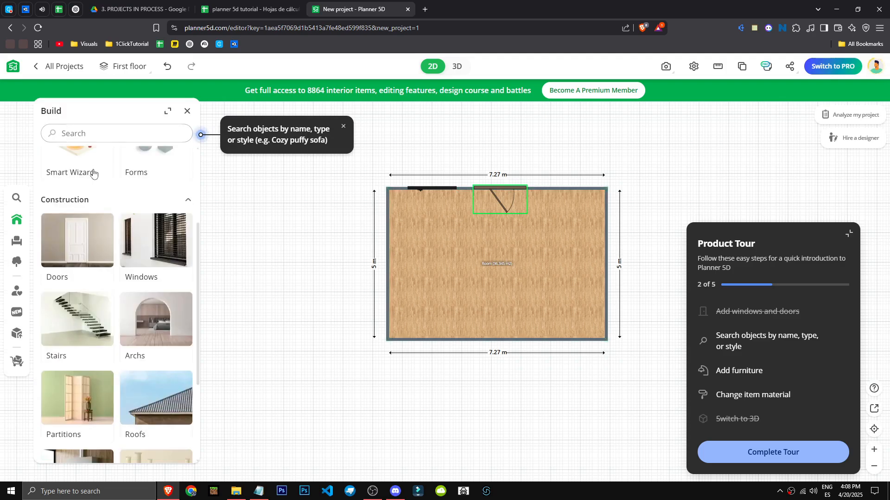
pyautogui.scroll(3, 115, 278)
pyautogui.click(158, 382)
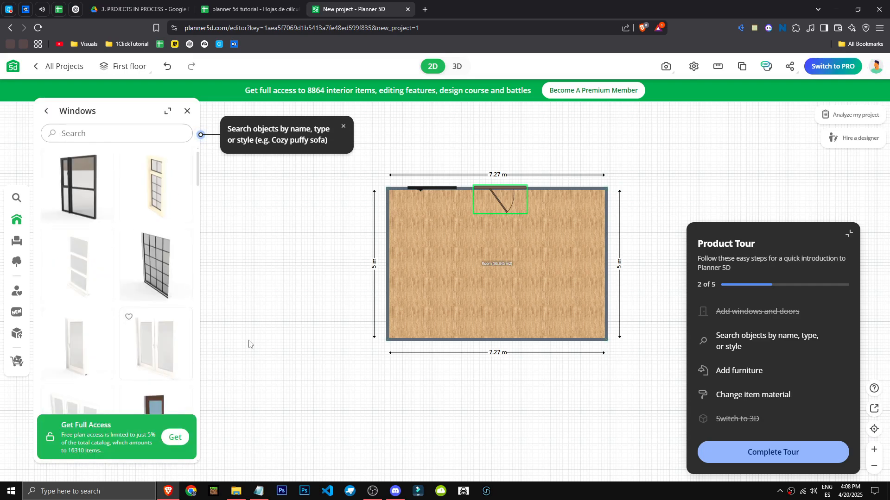
pyautogui.click(430, 186)
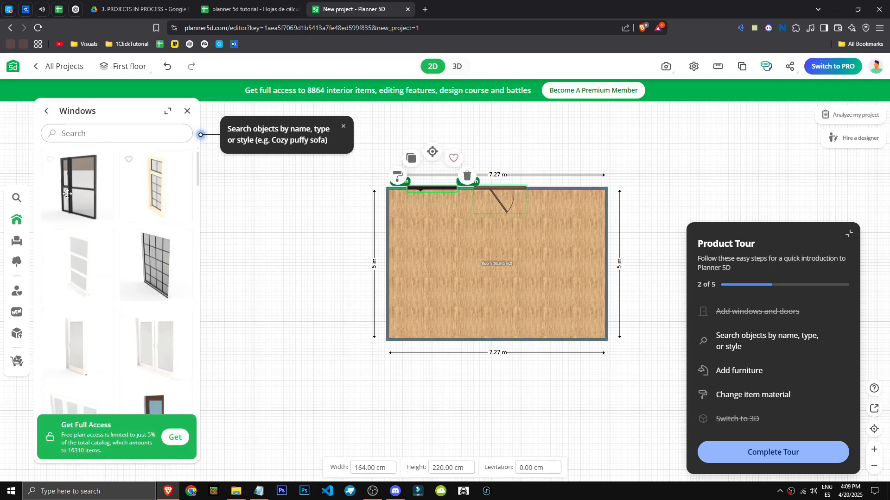
pyautogui.moveTo(89, 196); pyautogui.dragTo(51, 193)
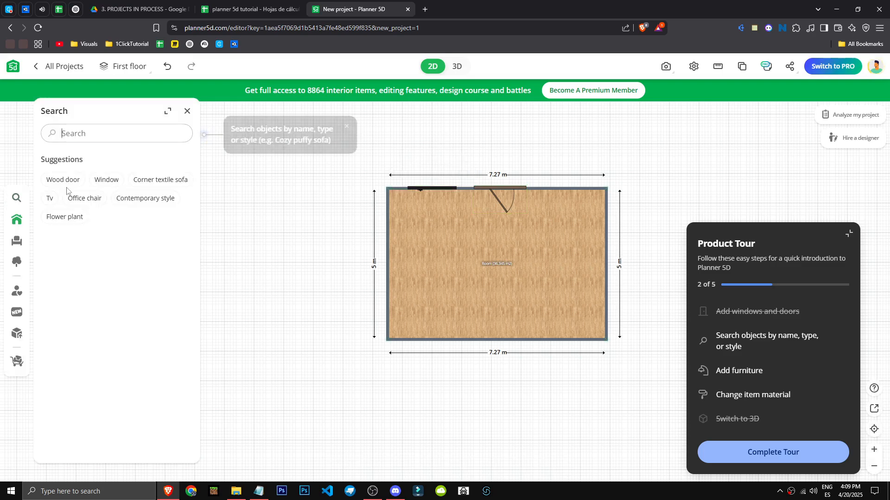
pyautogui.click(17, 220)
pyautogui.scroll(-5, 156, 290)
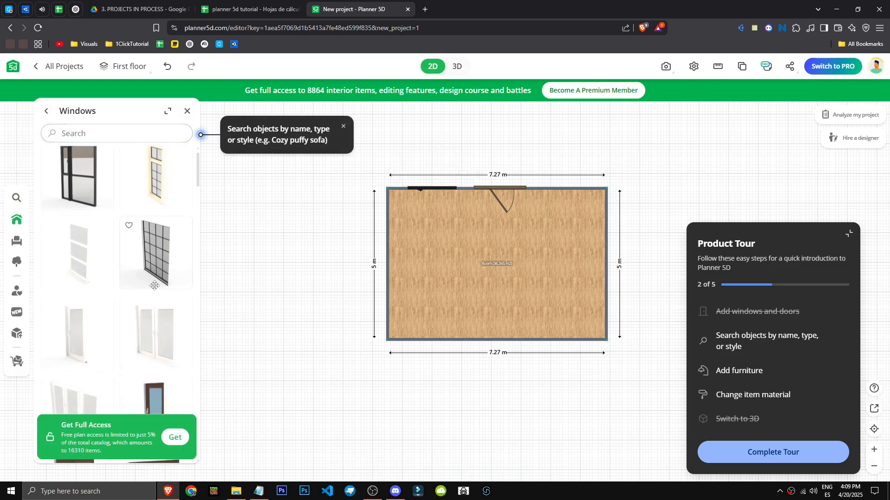
pyautogui.scroll(5, 155, 289)
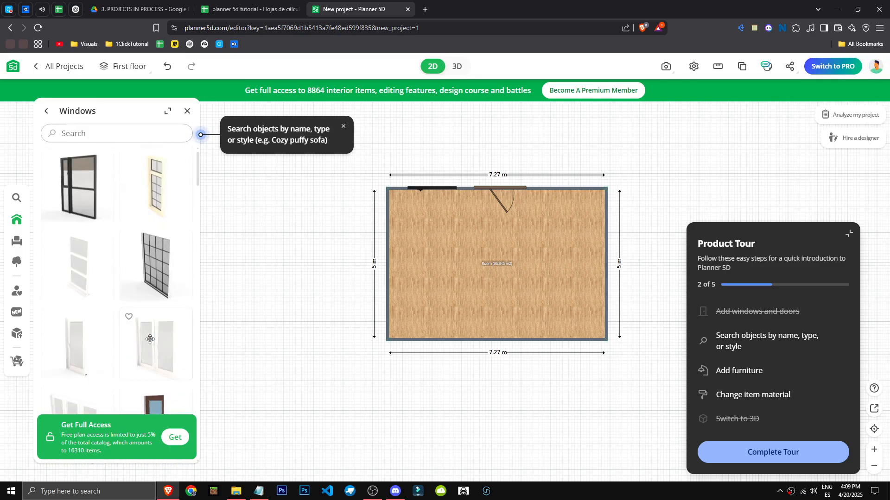
pyautogui.moveTo(86, 209); pyautogui.dragTo(567, 191)
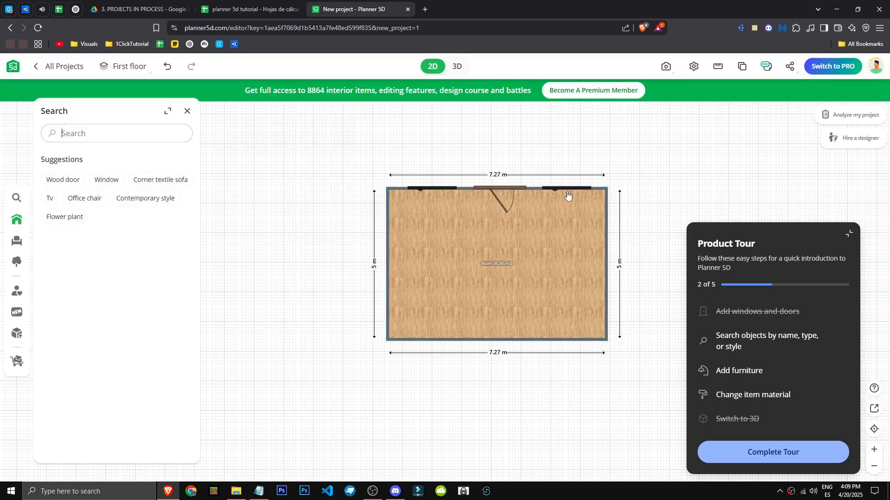
# - Switch to the 3D view and delete the stray window floating outside the building
pyautogui.click(457, 66)
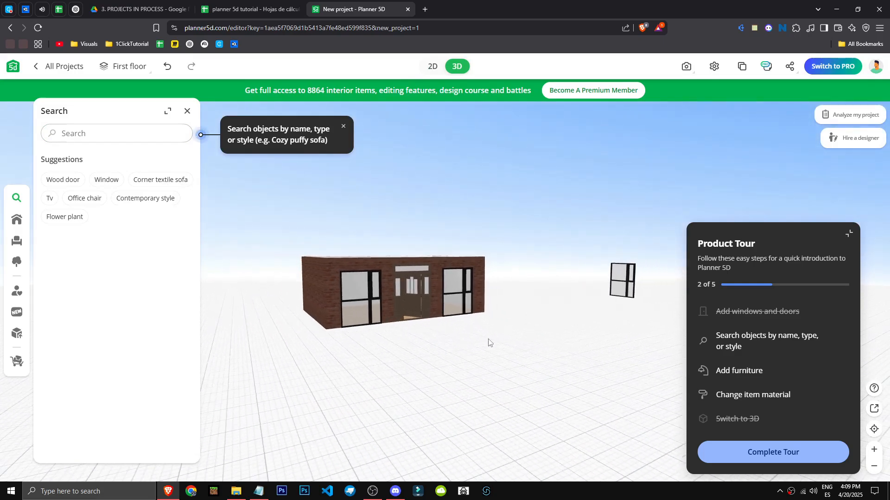
pyautogui.click(619, 284)
pyautogui.press('Delete')
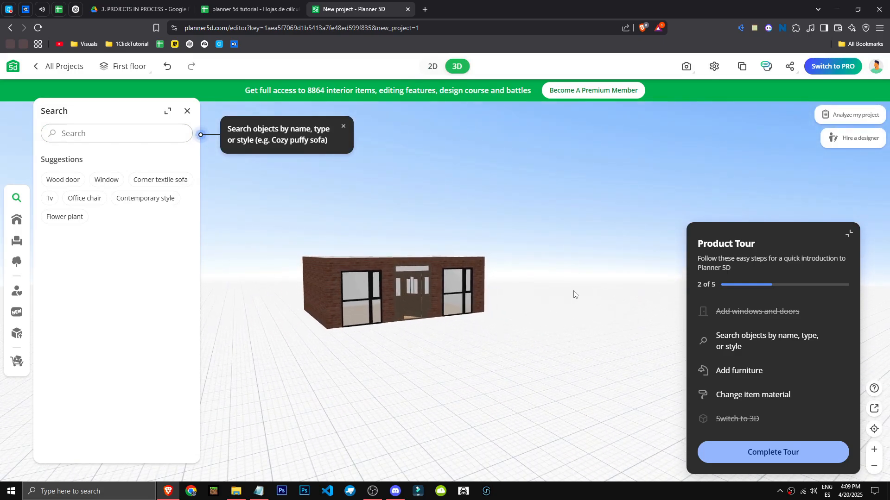
pyautogui.scroll(4, 370, 240)
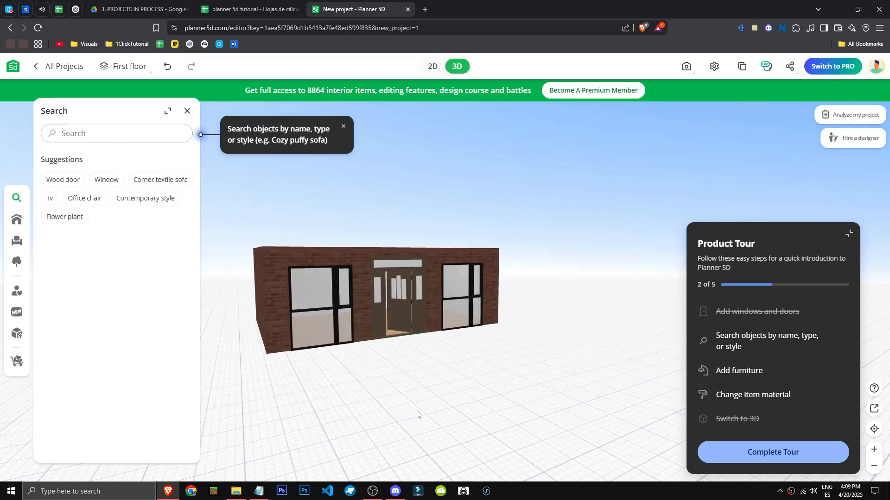
pyautogui.click(383, 488)
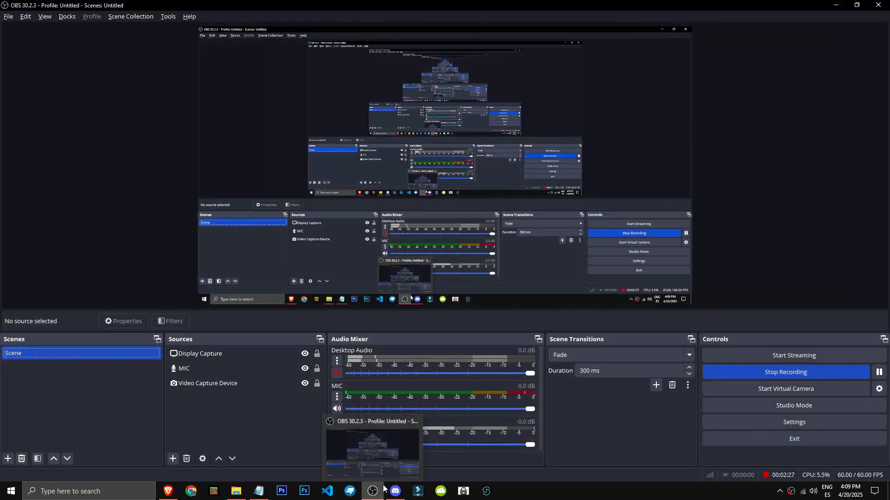
pyautogui.click(836, 5)
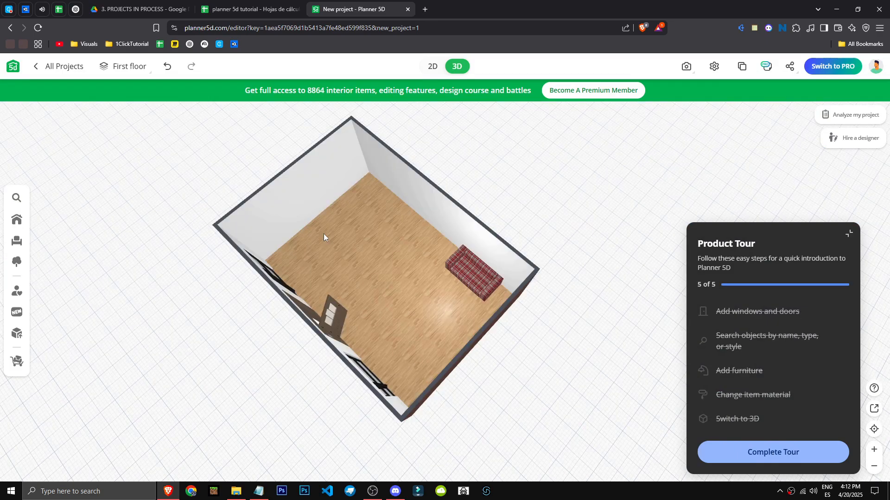
# - Complete the product tour and return from the 3D view to the 2D floor plan
pyautogui.click(764, 453)
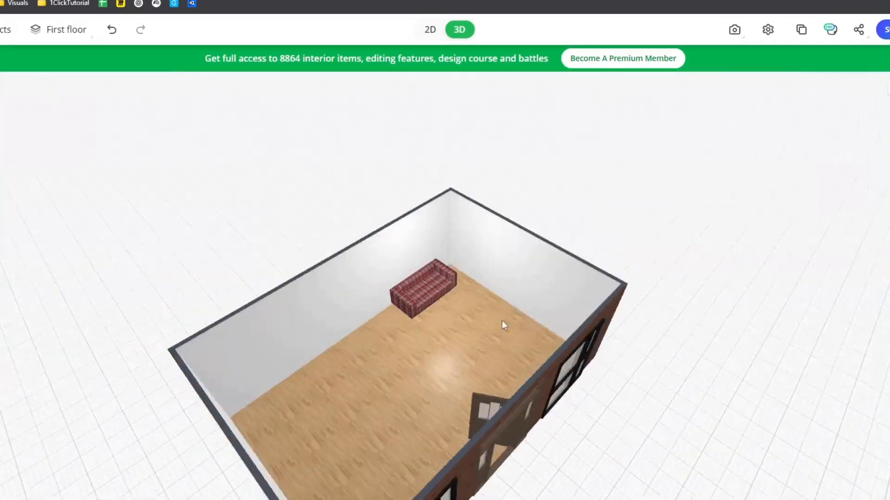
pyautogui.moveTo(502, 320); pyautogui.dragTo(390, 371)
pyautogui.click(423, 30)
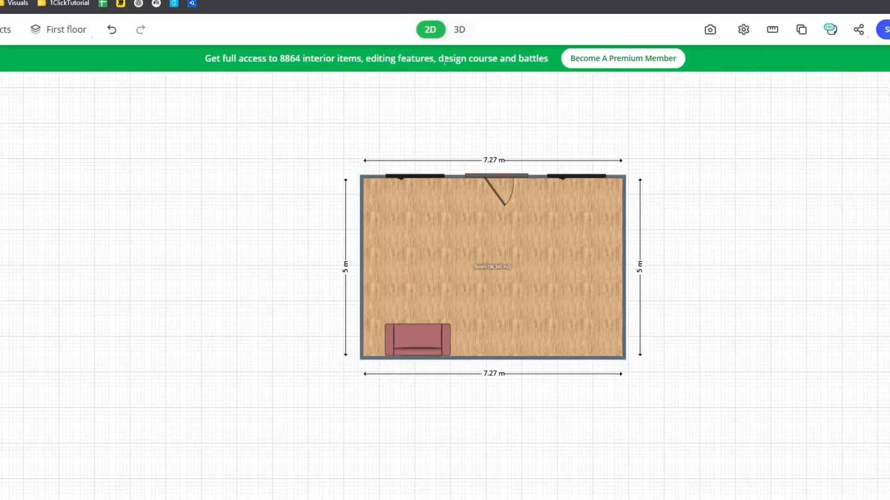
# - Reshape the room by moving its left and right walls, leaving the upper and lower walls slanted
pyautogui.click(368, 252)
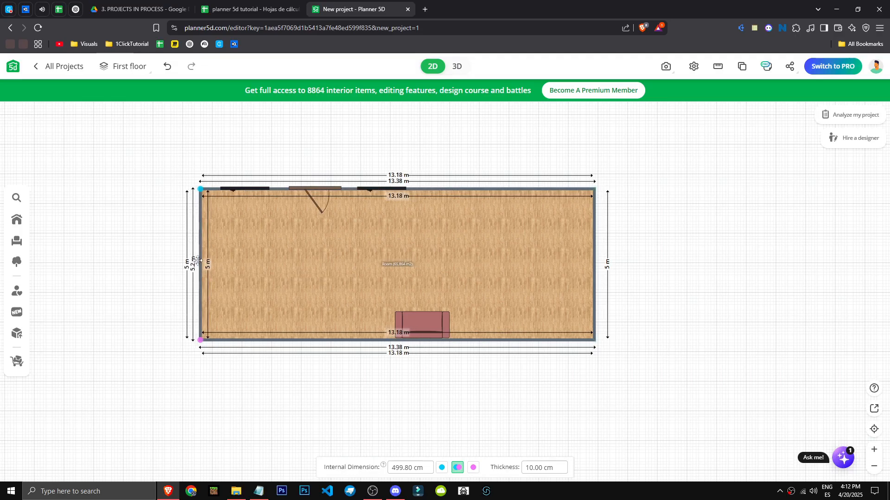
pyautogui.moveTo(200, 262); pyautogui.dragTo(300, 376)
pyautogui.moveTo(594, 267); pyautogui.dragTo(583, 403)
pyautogui.moveTo(667, 387); pyautogui.dragTo(657, 291)
# - Flip the sofa vertically and place it against the middle of the slanted lower wall
pyautogui.moveTo(416, 225); pyautogui.dragTo(408, 320)
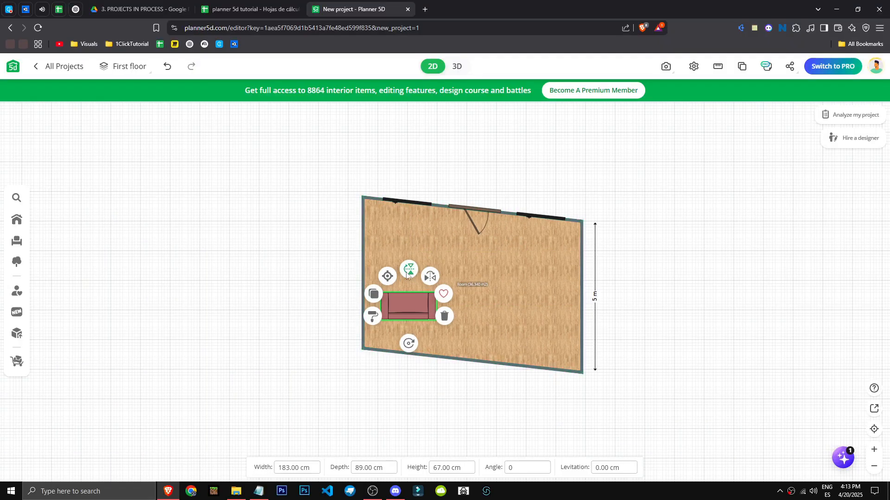
pyautogui.click(407, 275)
pyautogui.click(411, 304)
pyautogui.click(405, 304)
pyautogui.moveTo(355, 311); pyautogui.dragTo(391, 284)
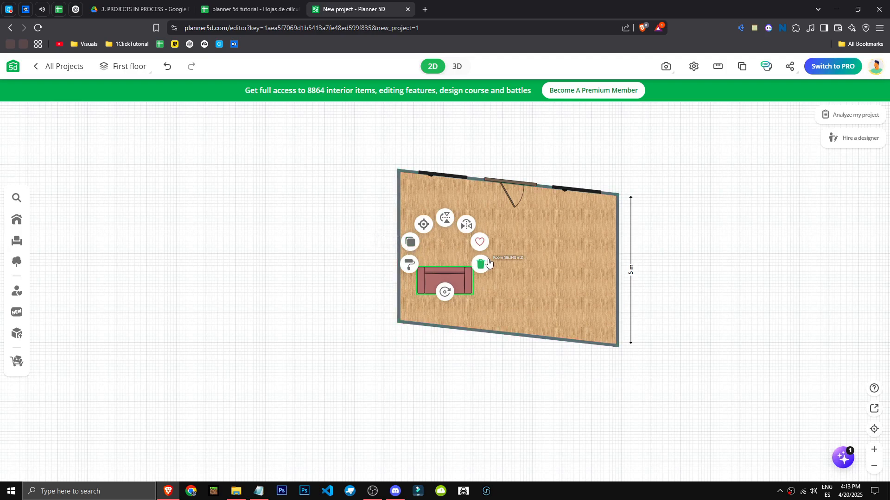
pyautogui.moveTo(444, 292); pyautogui.dragTo(511, 325)
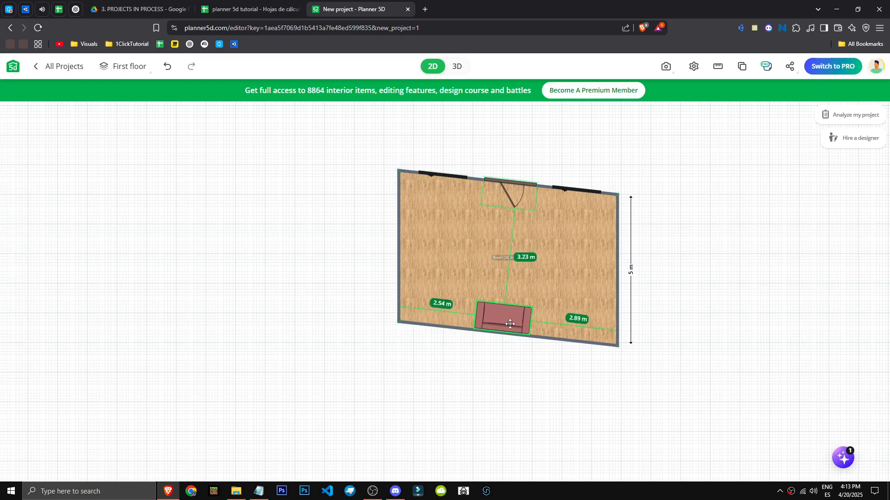
# - Start the Smart Wizard and choose the room shape with both upper corners cut off diagonally
pyautogui.click(17, 221)
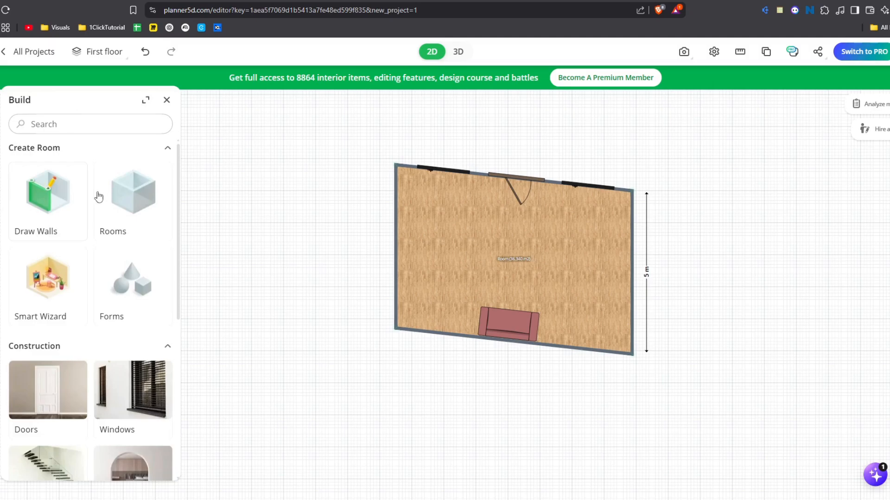
pyautogui.click(148, 204)
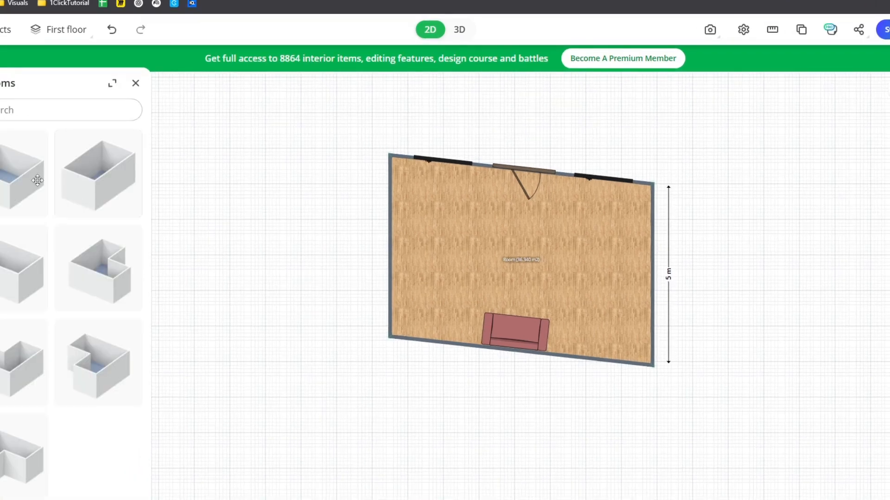
pyautogui.moveTo(26, 185); pyautogui.dragTo(245, 171)
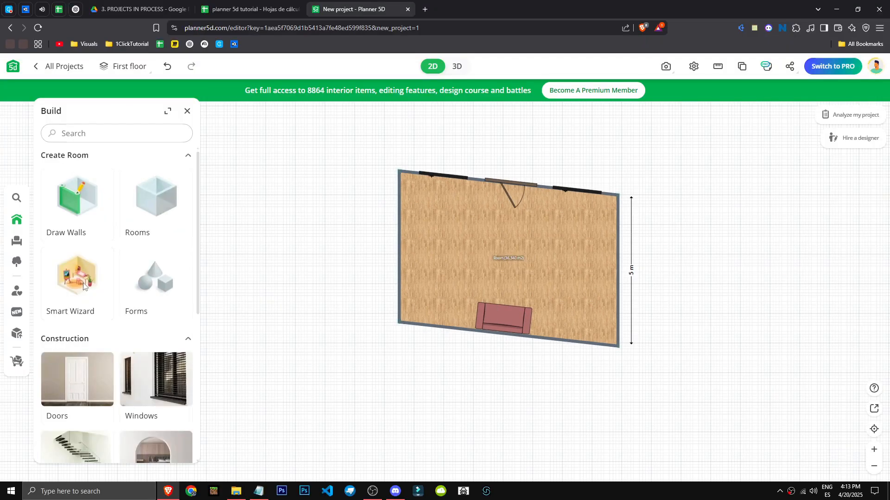
pyautogui.click(74, 277)
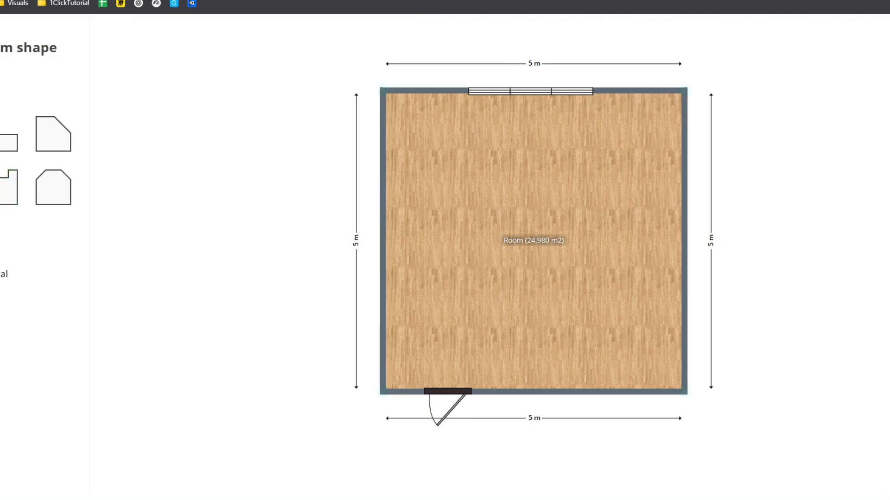
pyautogui.click(5, 137)
pyautogui.click(46, 124)
pyautogui.click(59, 187)
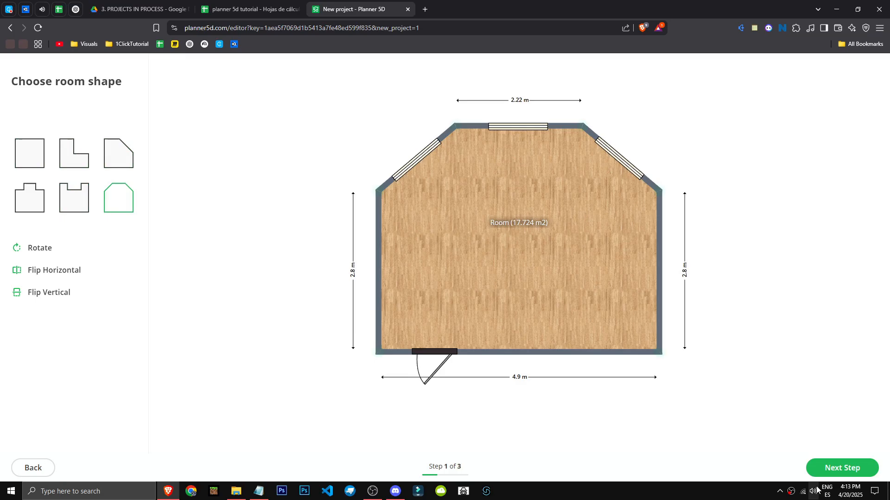
pyautogui.click(842, 468)
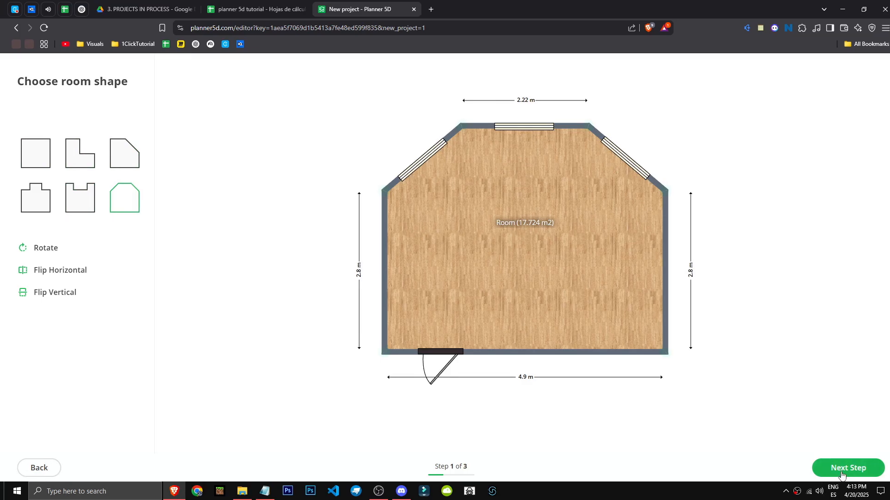
# - Set the wizard room's two side walls to 493.35 cm and furnish it as a Bedroom in the Classic style
pyautogui.moveTo(36, 149); pyautogui.dragTo(65, 150)
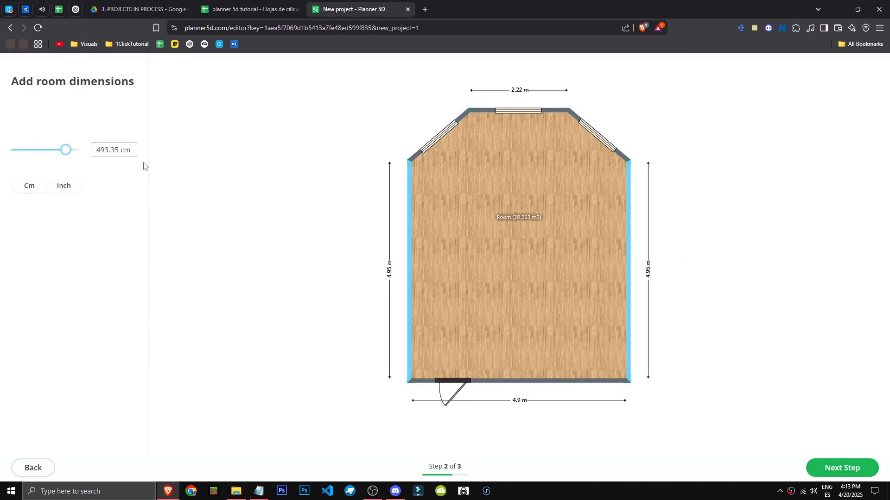
pyautogui.click(857, 477)
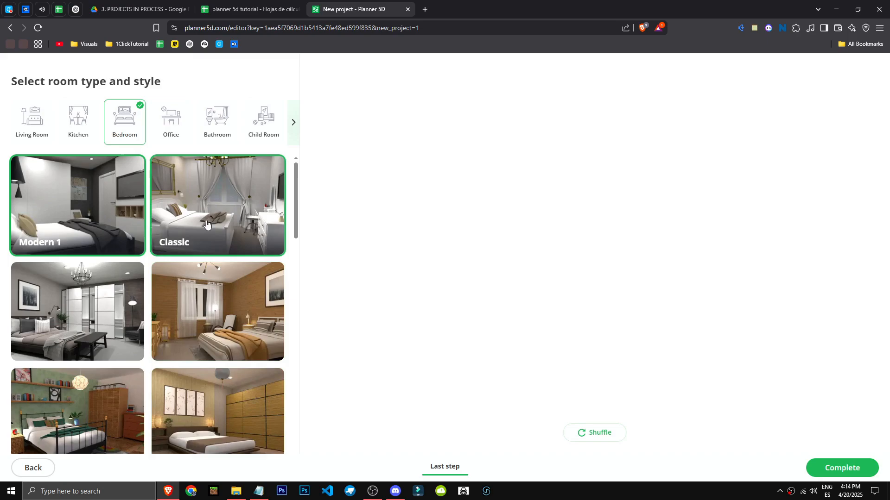
pyautogui.click(200, 207)
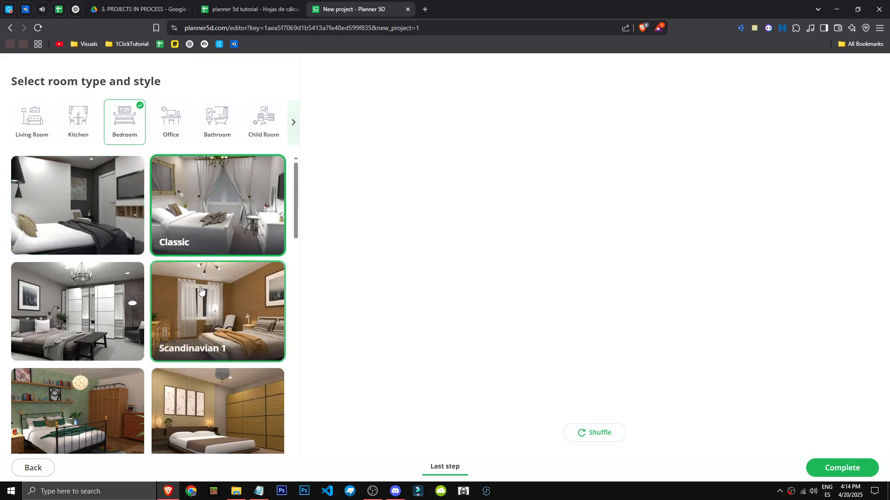
pyautogui.click(865, 468)
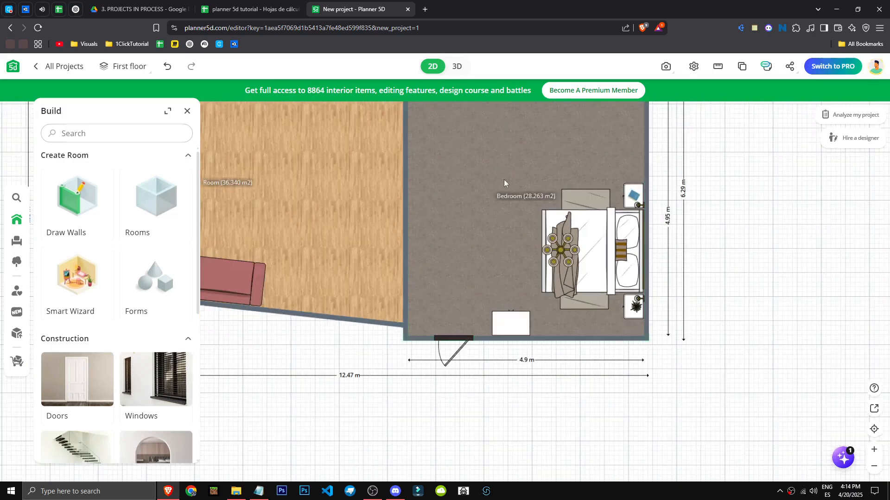
# - Review the furnished bedroom in the 3D view and in the floor plan beside the original room
pyautogui.click(454, 67)
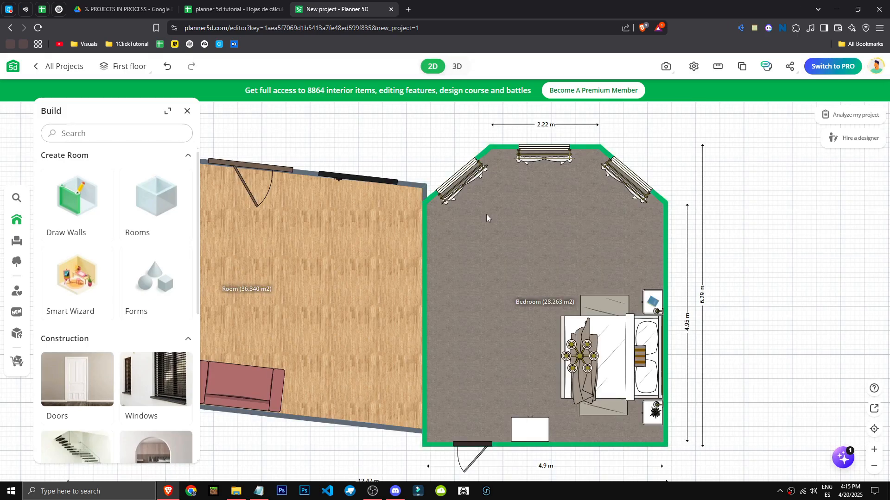
pyautogui.scroll(5, 400, 321)
pyautogui.moveTo(437, 307); pyautogui.dragTo(691, 409)
pyautogui.moveTo(243, 122); pyautogui.dragTo(212, 107)
pyautogui.hotkey('ctrl', 'z')
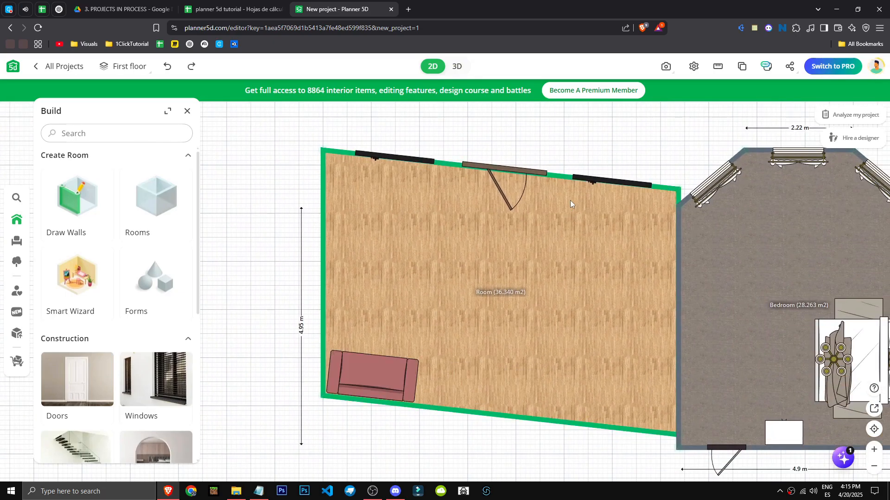
pyautogui.moveTo(746, 240); pyautogui.dragTo(599, 258)
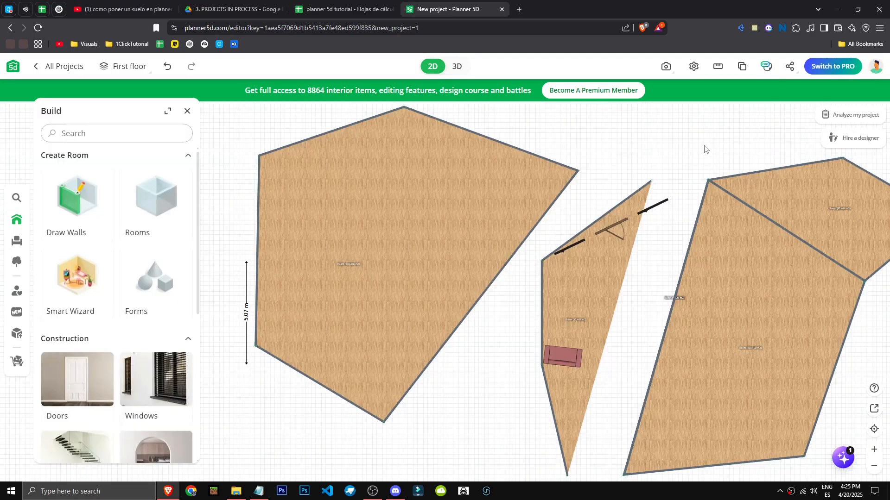
# - Undo the last changes until the large detached room beside the sofa's room is removed
pyautogui.hotkey('ctrl', 'z')
pyautogui.hotkey('ctrl', 'z')
pyautogui.hotkey('ctrl', 'z')
pyautogui.hotkey('ctrl', 'z')
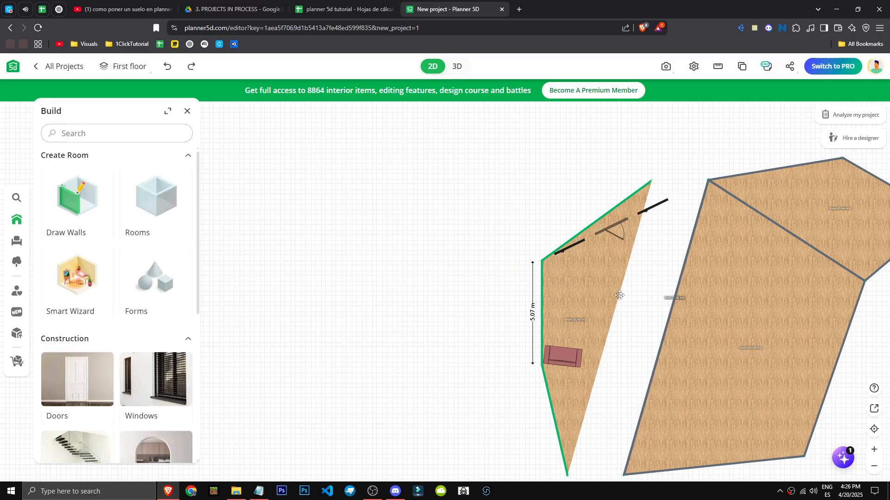
pyautogui.moveTo(661, 271); pyautogui.dragTo(352, 238)
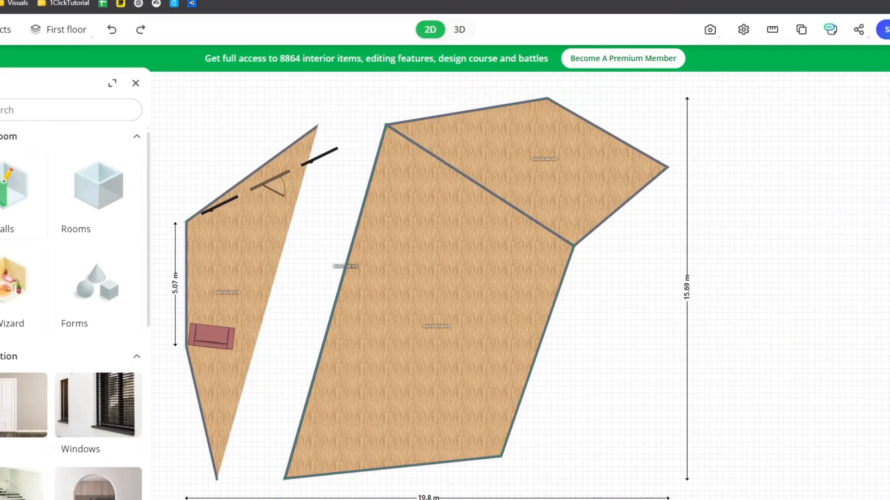
pyautogui.click(4, 197)
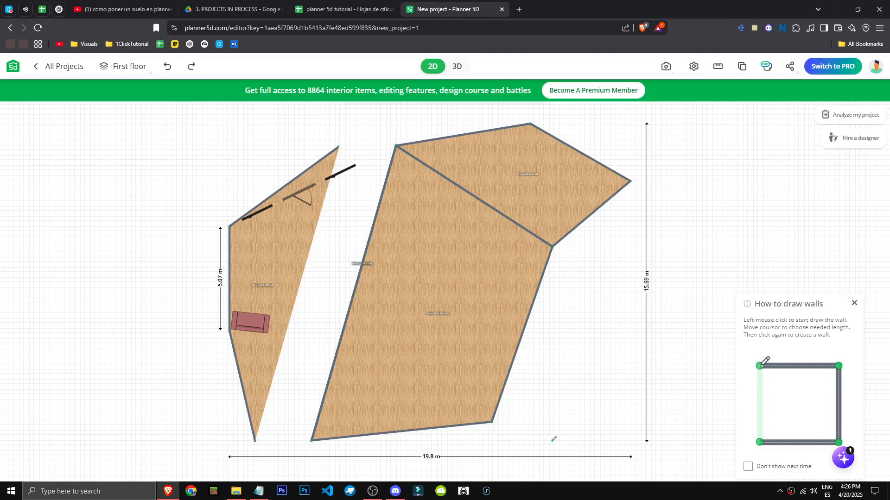
pyautogui.click(553, 440)
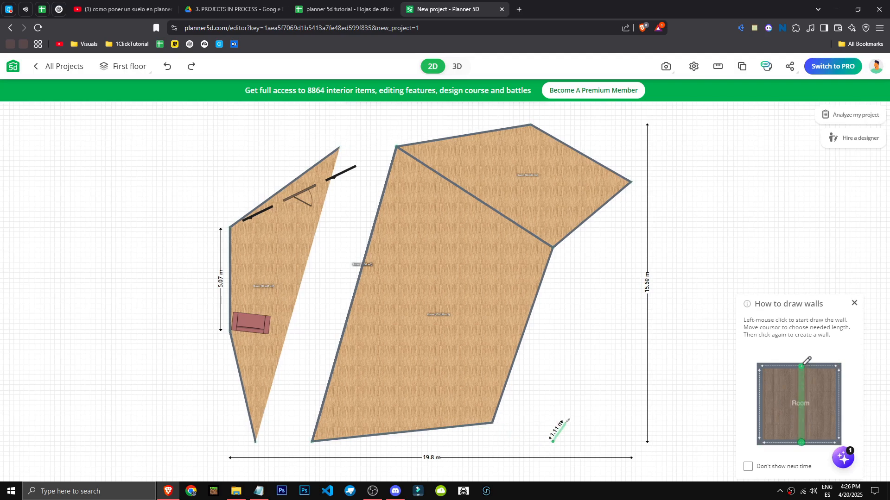
pyautogui.press('Escape')
# - Draw walls for a four-sided room against the right side of the large middle room, closing the outline along their shared wall
pyautogui.click(89, 211)
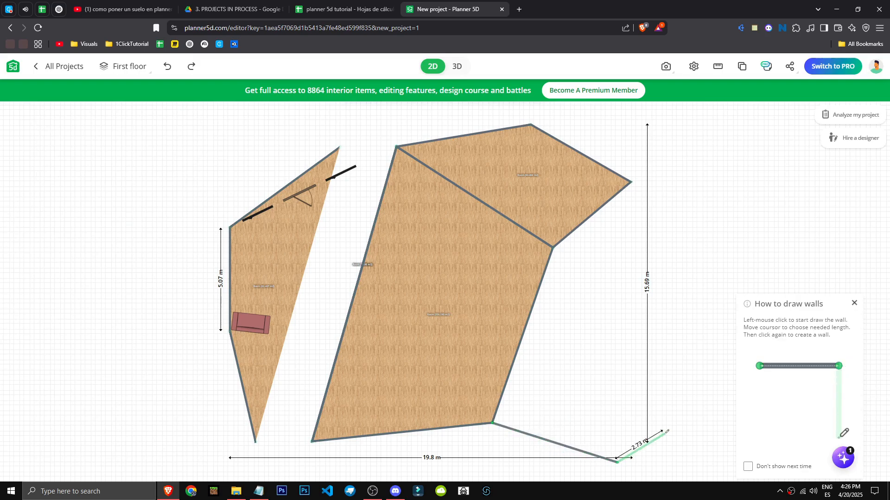
pyautogui.click(617, 462)
pyautogui.click(728, 376)
pyautogui.click(551, 249)
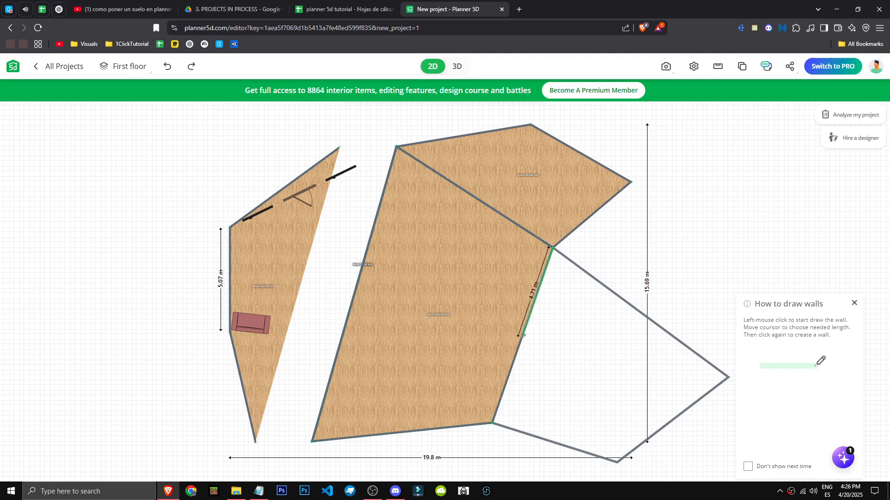
pyautogui.click(496, 413)
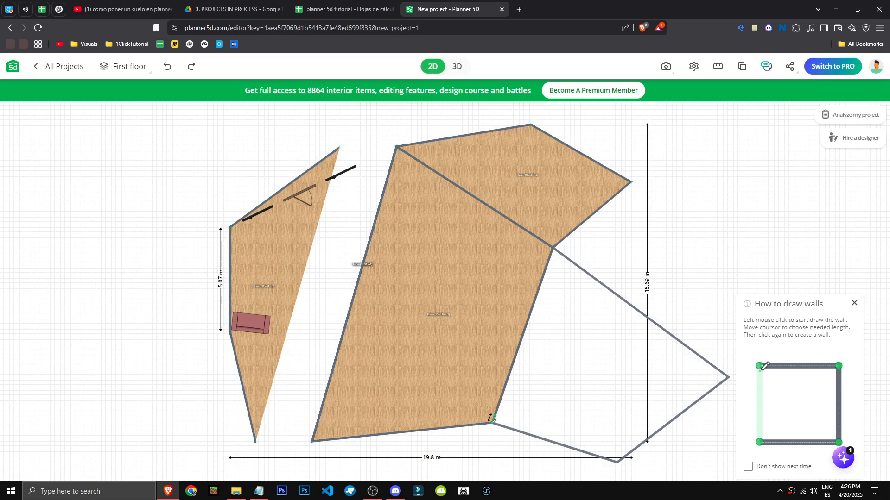
pyautogui.click(493, 422)
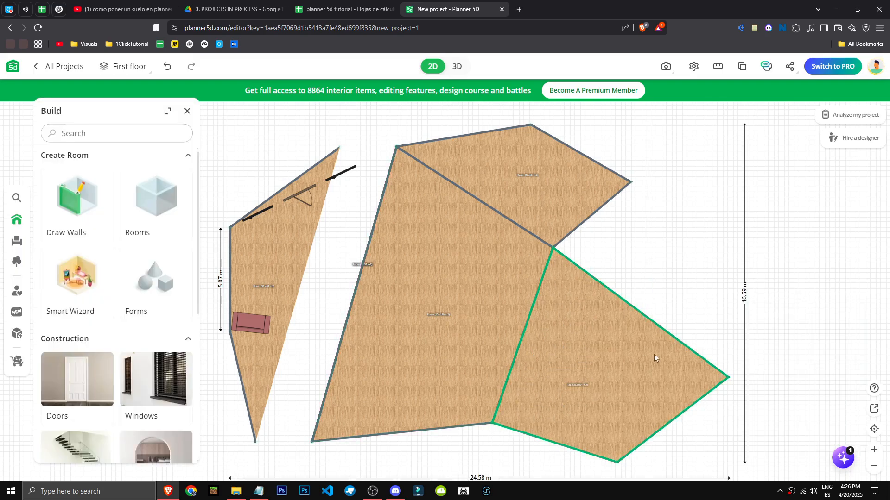
# - Place a square 5 m by 5 m preset room in the free area to the right of the drawn rooms
pyautogui.moveTo(658, 289); pyautogui.dragTo(527, 254)
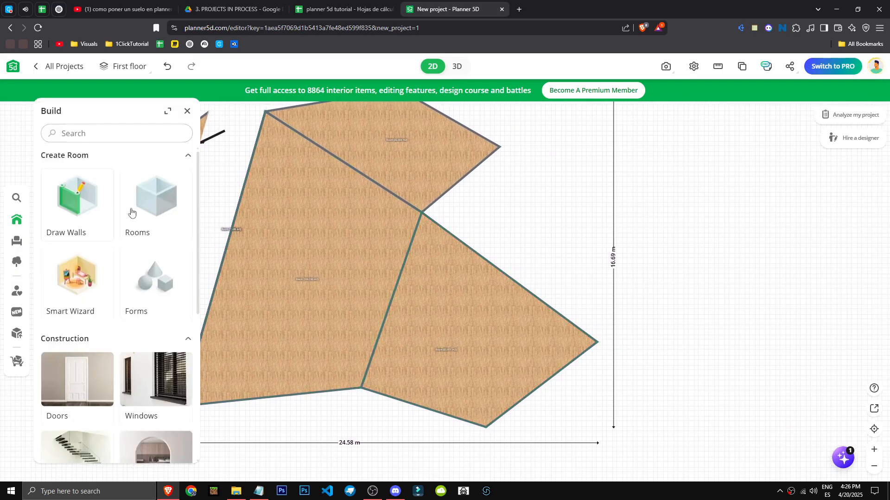
pyautogui.click(150, 220)
pyautogui.moveTo(66, 196); pyautogui.dragTo(609, 148)
# - Reshape the square room by snapping both left corners and the lower-right corner onto the neighbouring rooms' corners, filling the gap between them
pyautogui.moveTo(534, 210); pyautogui.dragTo(457, 279)
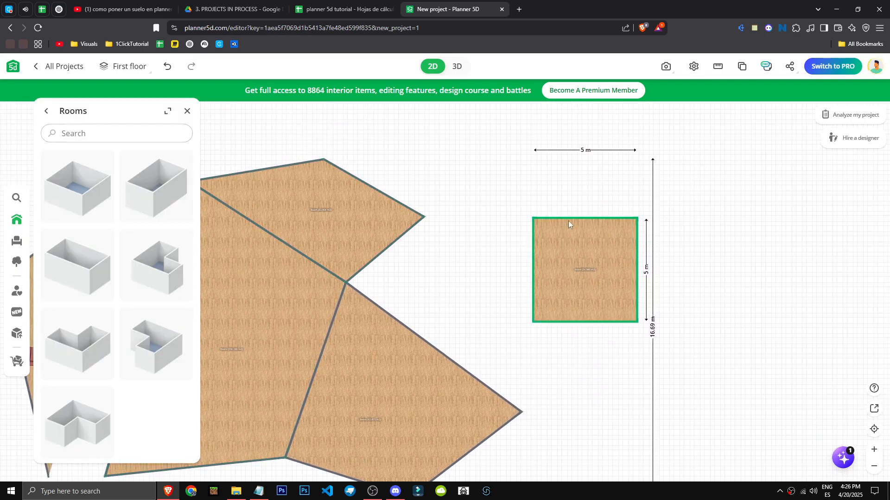
pyautogui.moveTo(532, 216); pyautogui.dragTo(466, 234)
pyautogui.click(46, 112)
pyautogui.moveTo(535, 321); pyautogui.dragTo(465, 355)
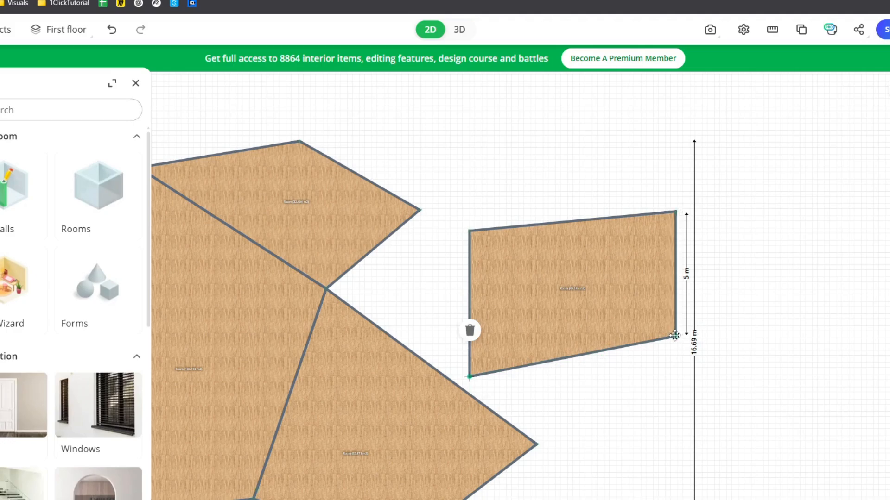
pyautogui.moveTo(674, 336); pyautogui.dragTo(536, 444)
pyautogui.moveTo(519, 411); pyautogui.dragTo(521, 411)
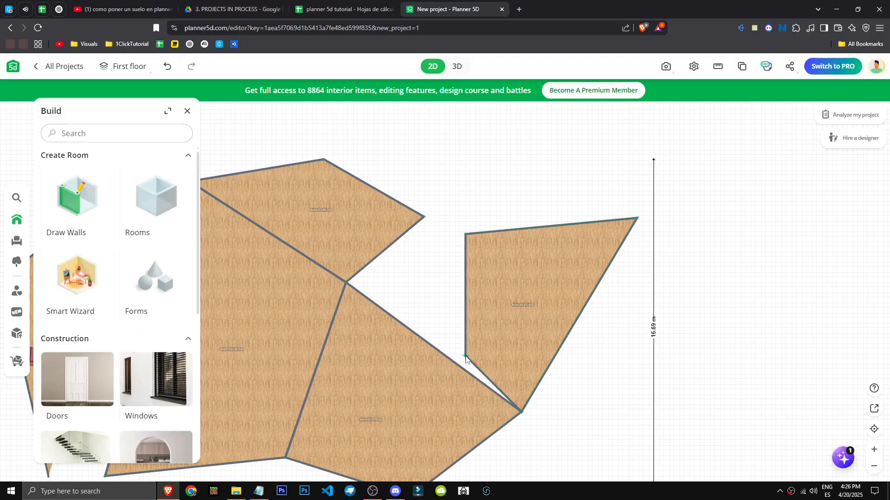
pyautogui.moveTo(466, 357); pyautogui.dragTo(345, 282)
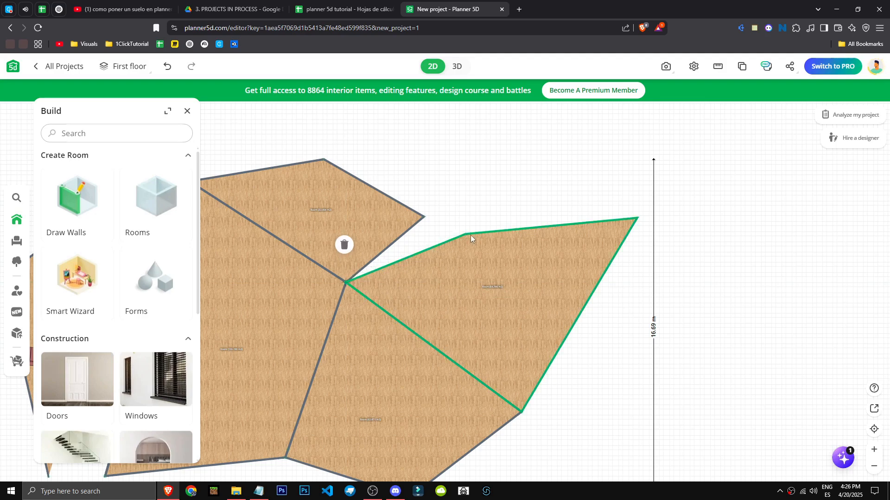
pyautogui.moveTo(469, 235); pyautogui.dragTo(425, 220)
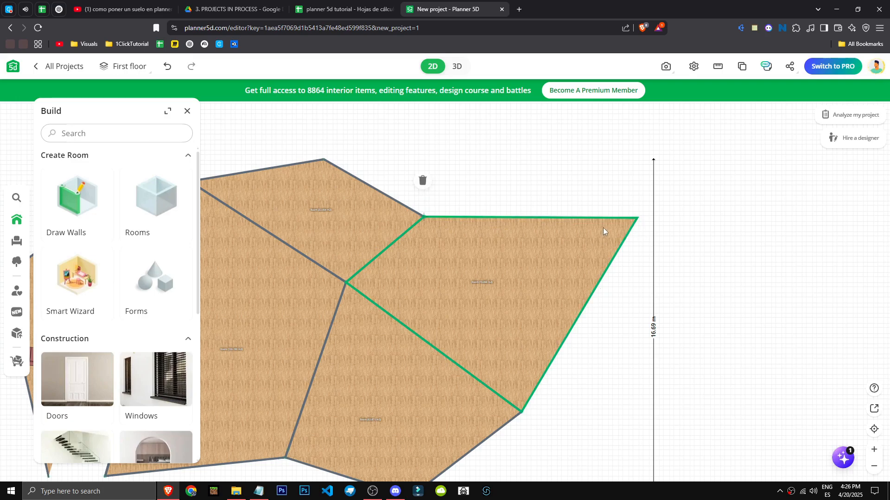
# - Move the gap room's free corner onto the upper room's right corner to form a triangle, and select its outer wall
pyautogui.moveTo(638, 217); pyautogui.dragTo(635, 123)
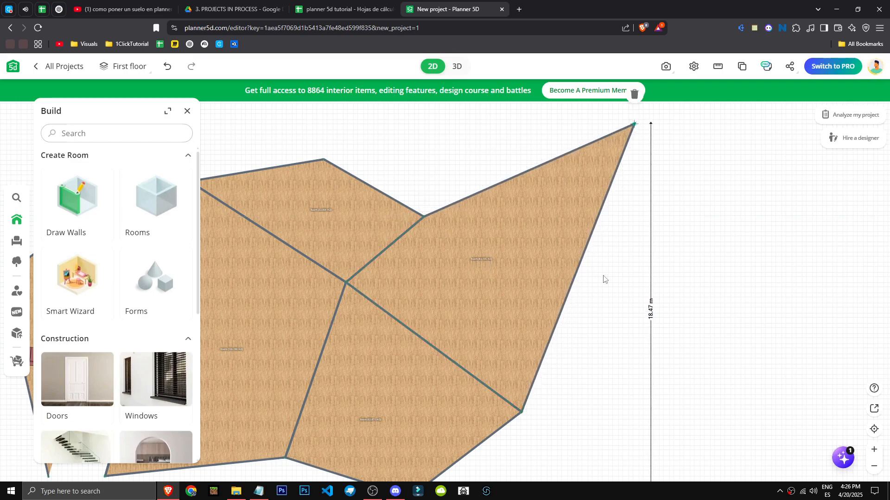
pyautogui.click(576, 269)
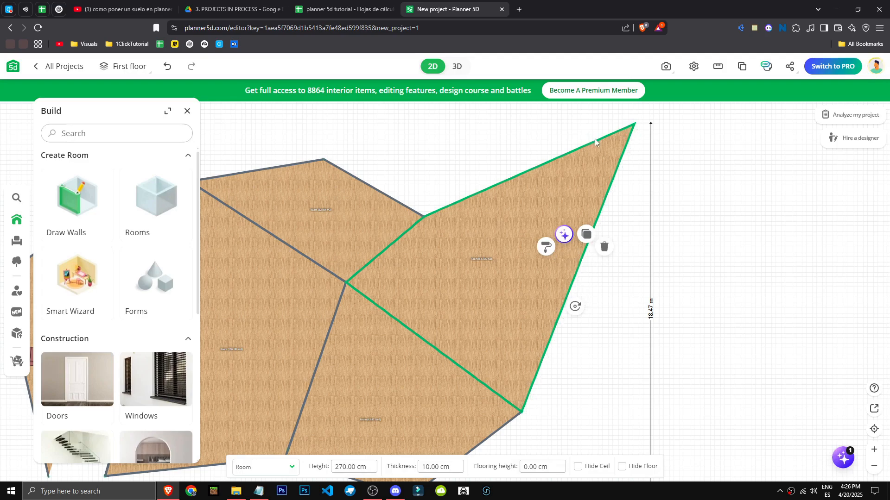
pyautogui.moveTo(635, 124); pyautogui.dragTo(425, 216)
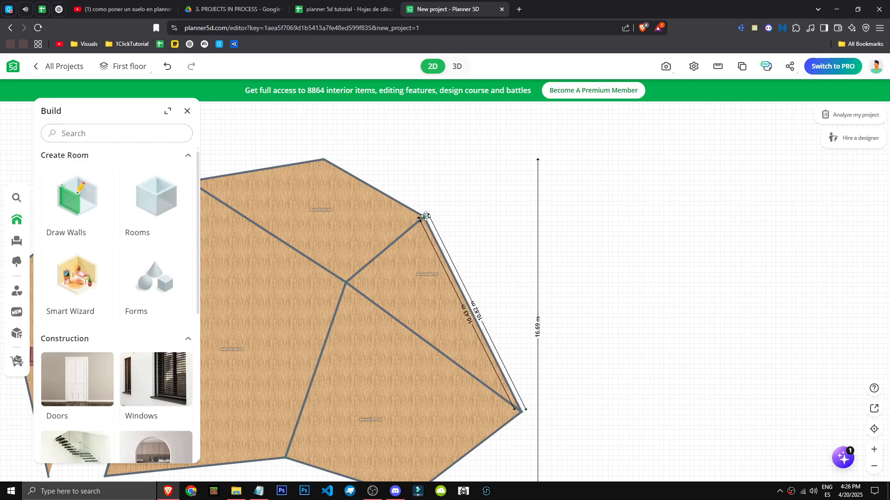
pyautogui.click(460, 289)
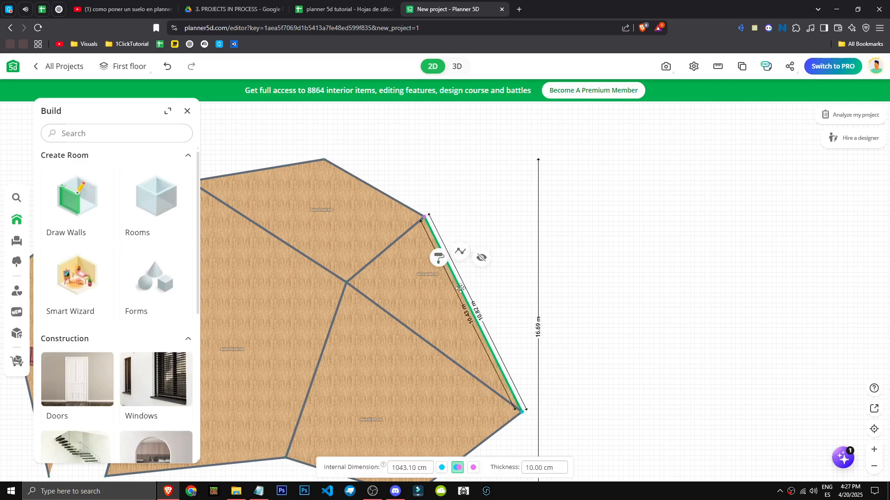